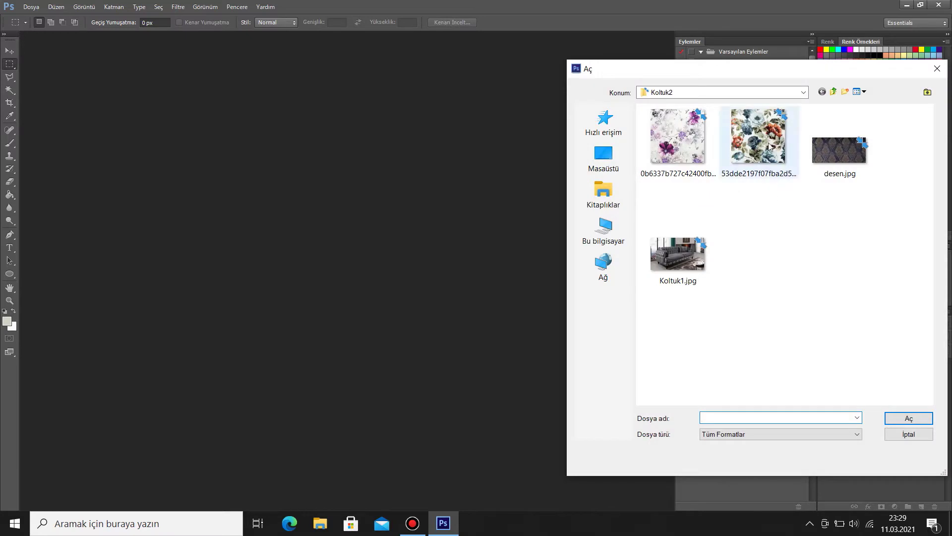
Open the grey sofa photo Koltuk1.jpg from the Koltuk2 folder.
double_click(678, 249)
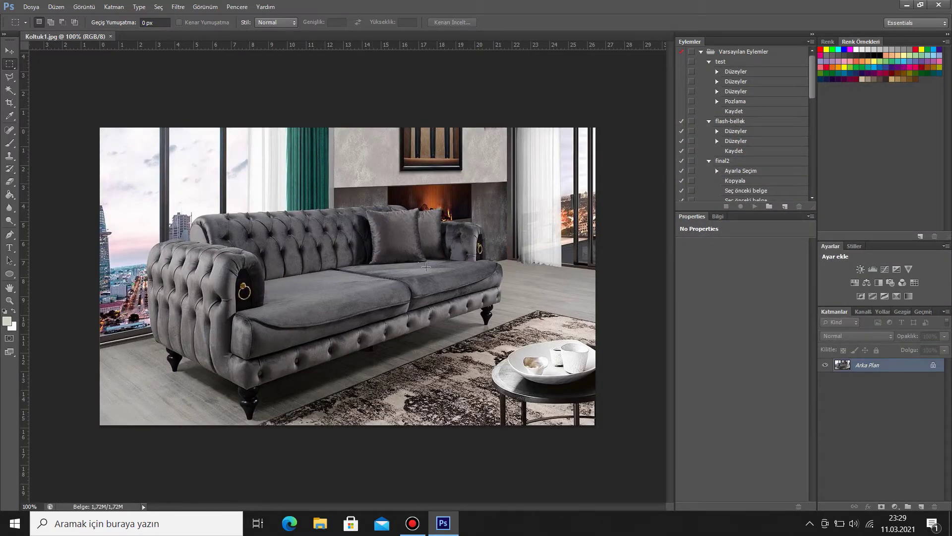
Dock the floral fabric image as a second tab, deselect, and zoom in on the front pillow.
drag(360, 196, 379, 205)
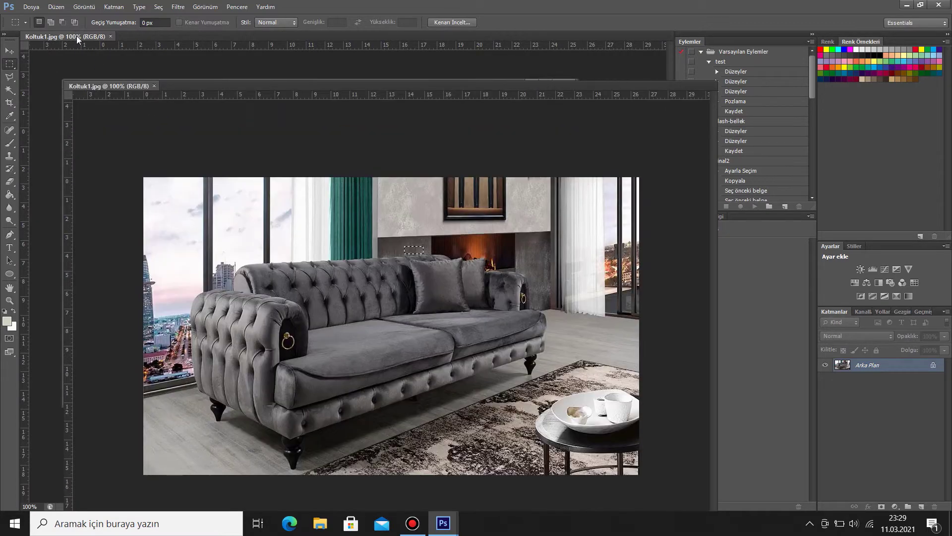
drag(77, 36, 186, 62)
key(ctrl+d)
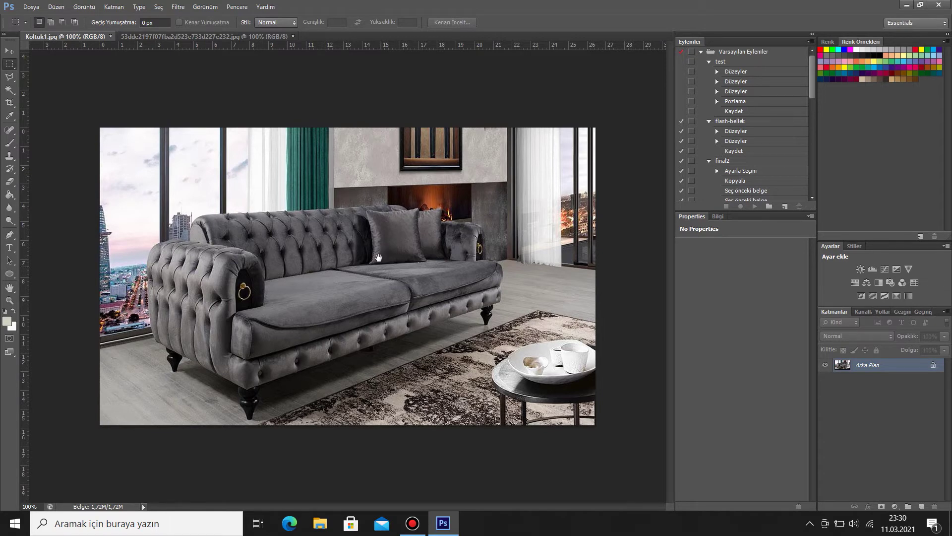
ctrl+click(394, 247)
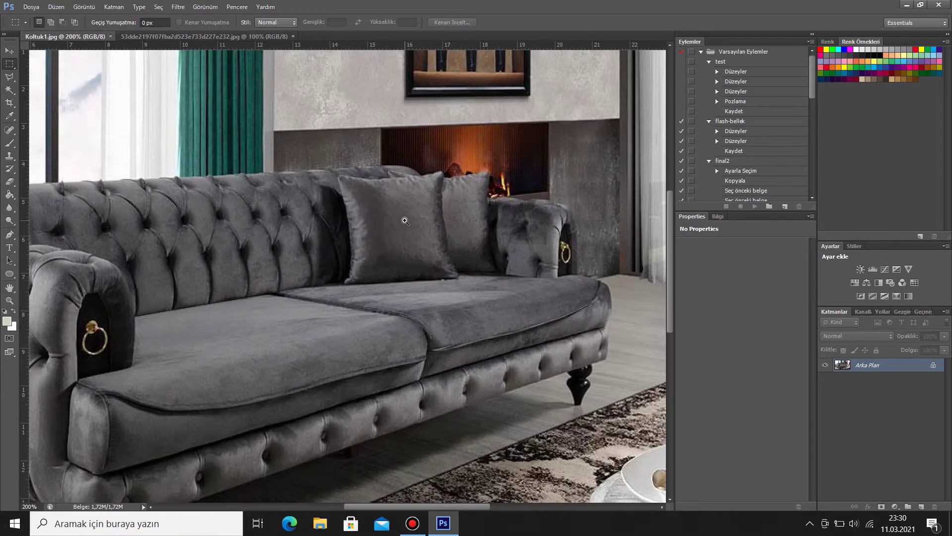
ctrl+click(409, 218)
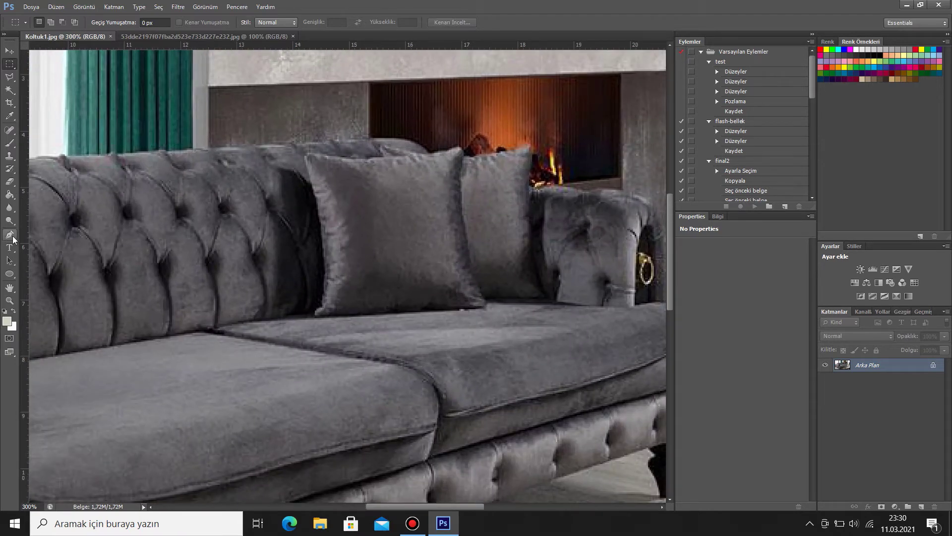
Start a Pen path along the front pillow's top edge to its top-right corner.
click(9, 235)
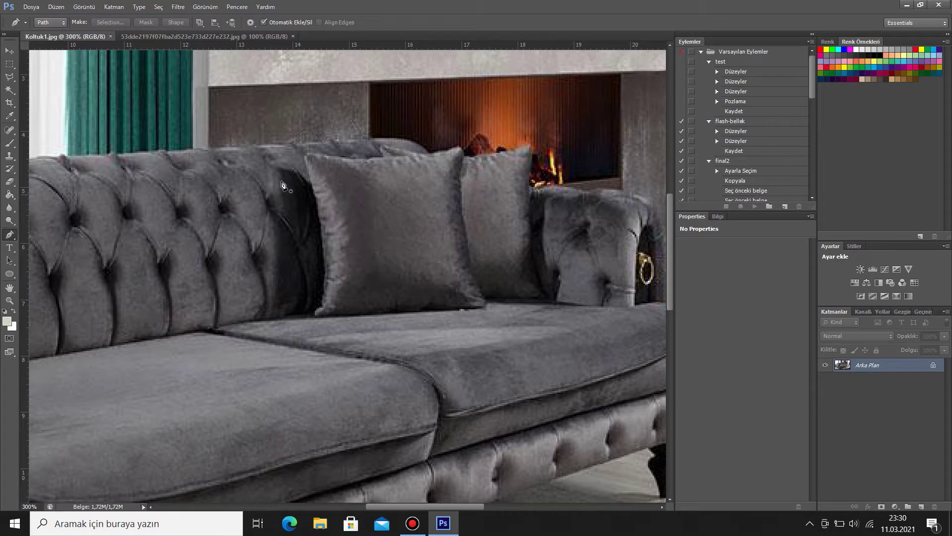
click(305, 155)
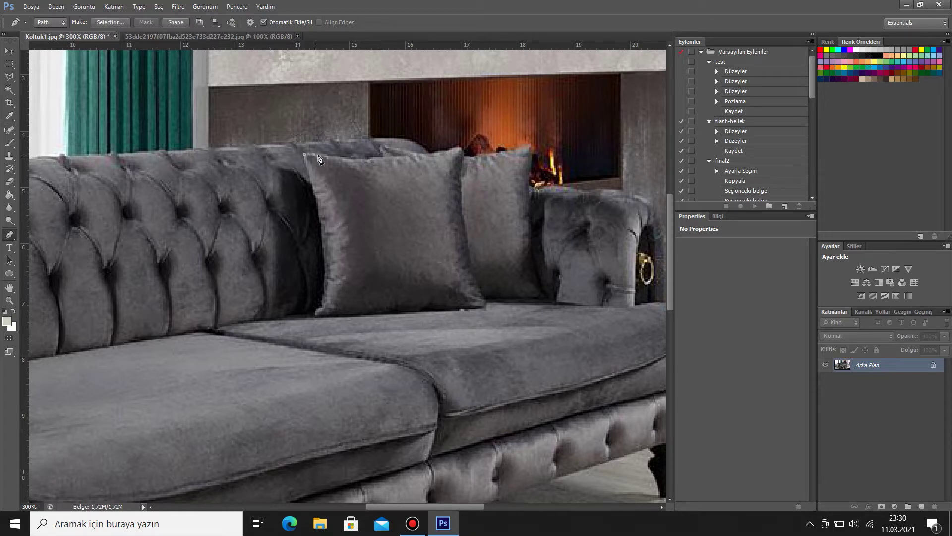
click(331, 156)
click(369, 159)
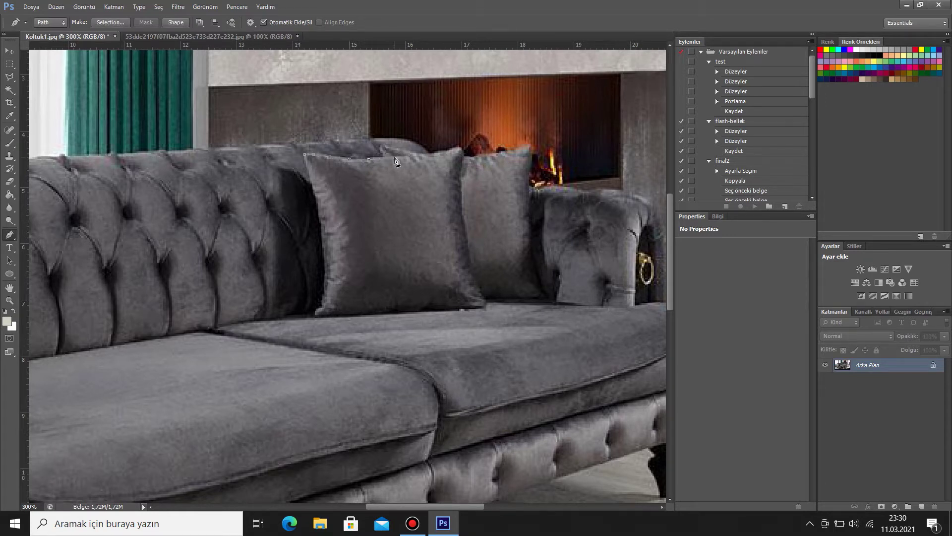
click(436, 150)
click(456, 148)
Continue the path down the pillow's right edge and up its left edge, closing it at the start.
click(460, 170)
click(459, 189)
click(462, 210)
click(467, 242)
click(471, 261)
click(478, 279)
click(480, 297)
click(485, 303)
click(316, 201)
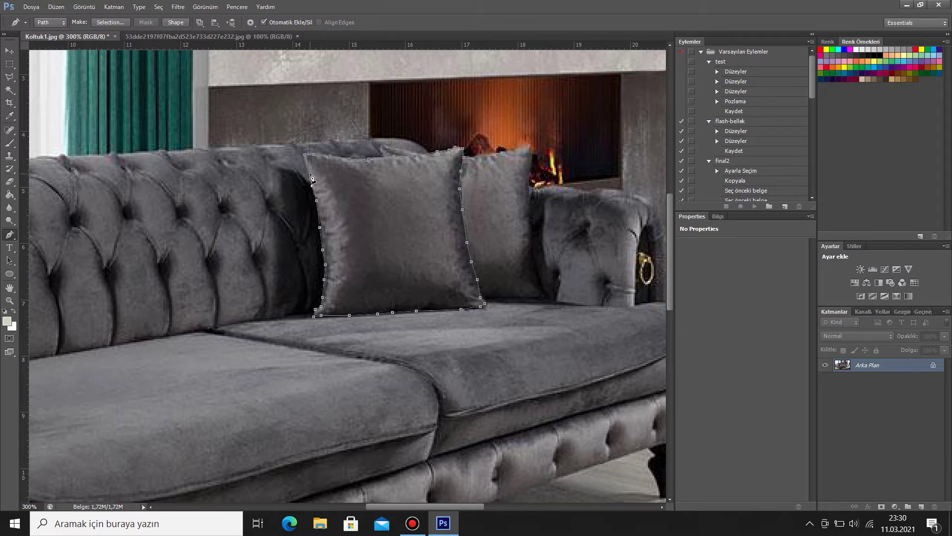
click(305, 156)
Convert the pillow path into a selection with 0.5 px feather, then bring up the floral image.
right_click(401, 223)
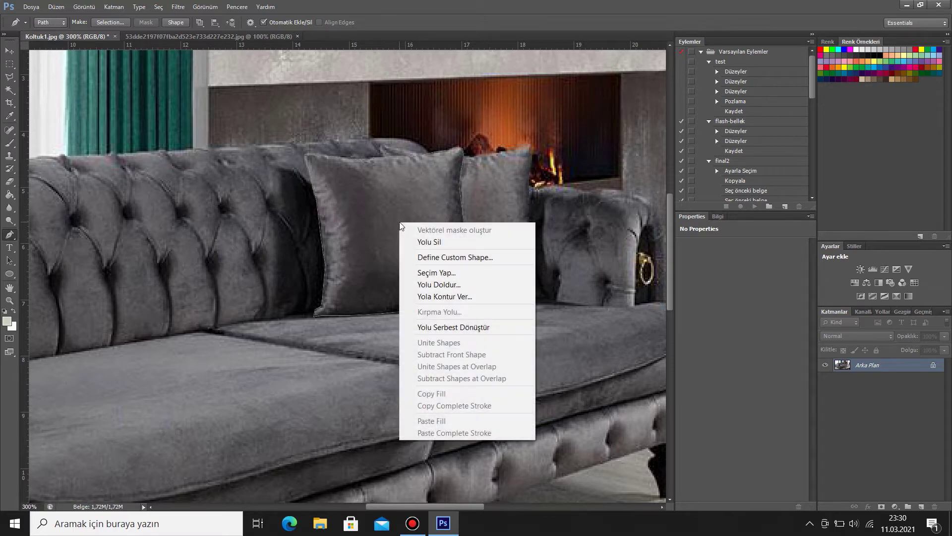
click(419, 272)
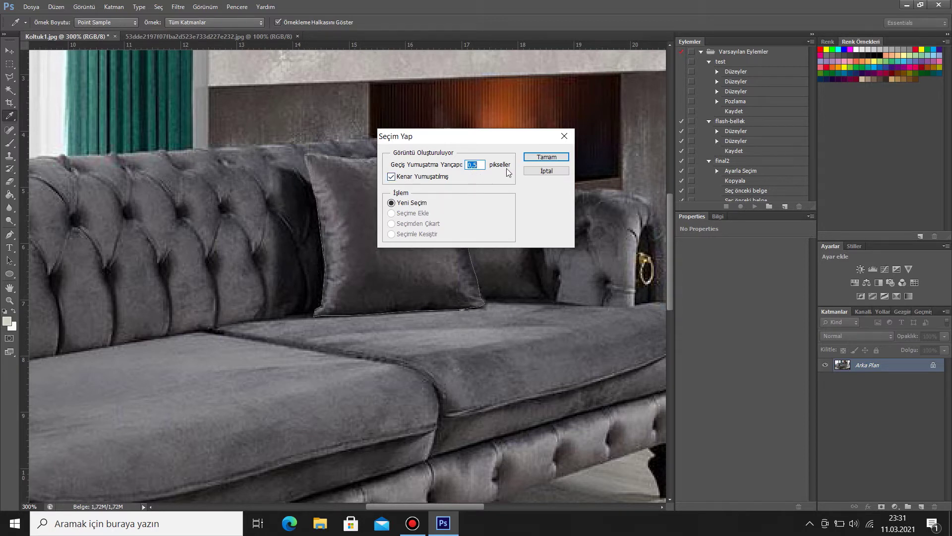
click(542, 158)
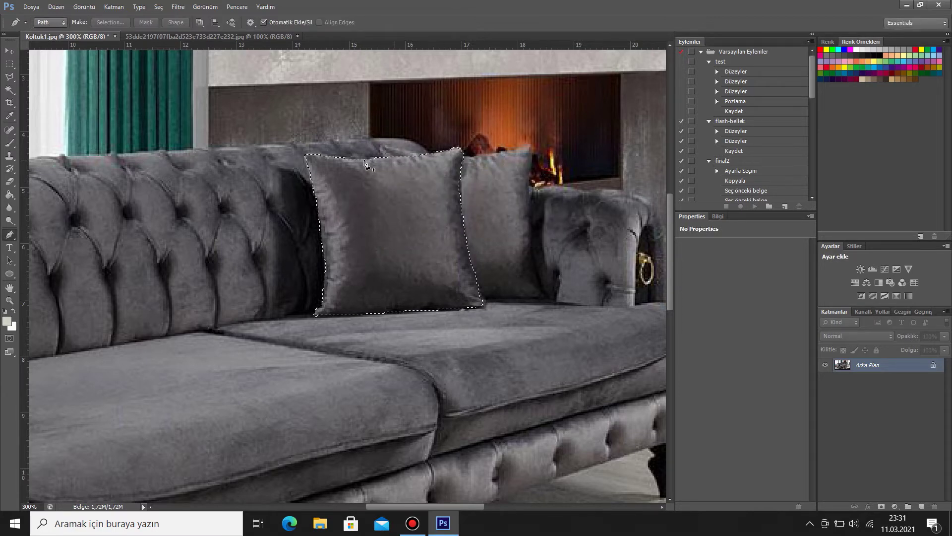
click(213, 36)
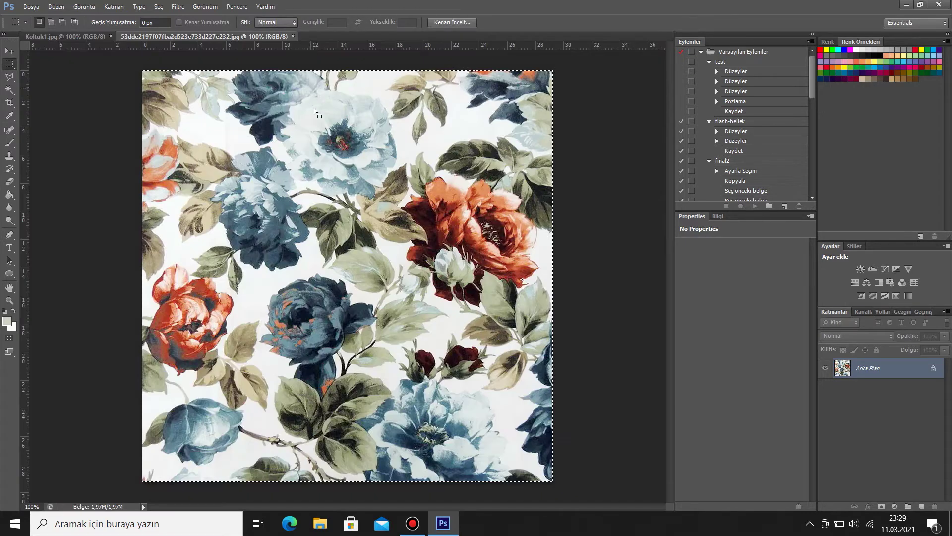
Copy the entire floral image and Paste Into the pillow selection on Koltuk1.jpg.
key(ctrl+a)
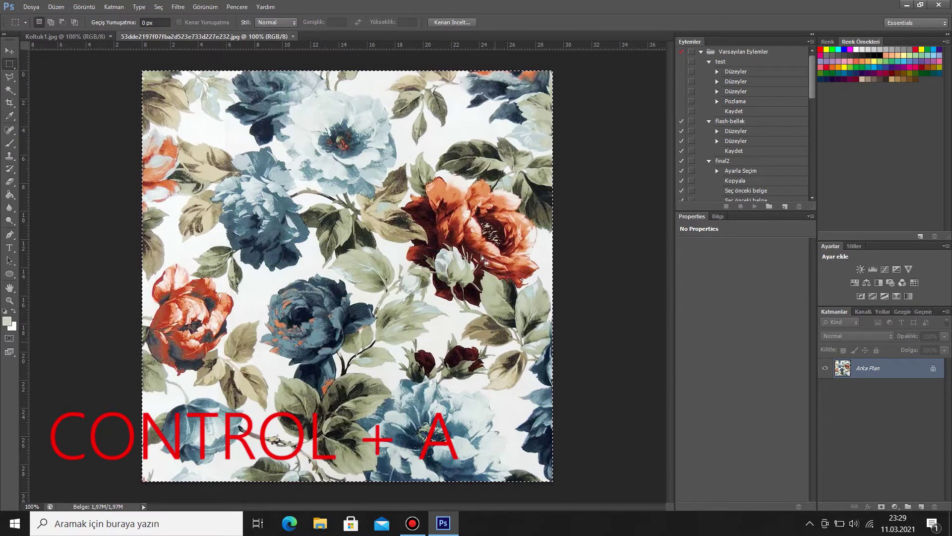
key(ctrl+c)
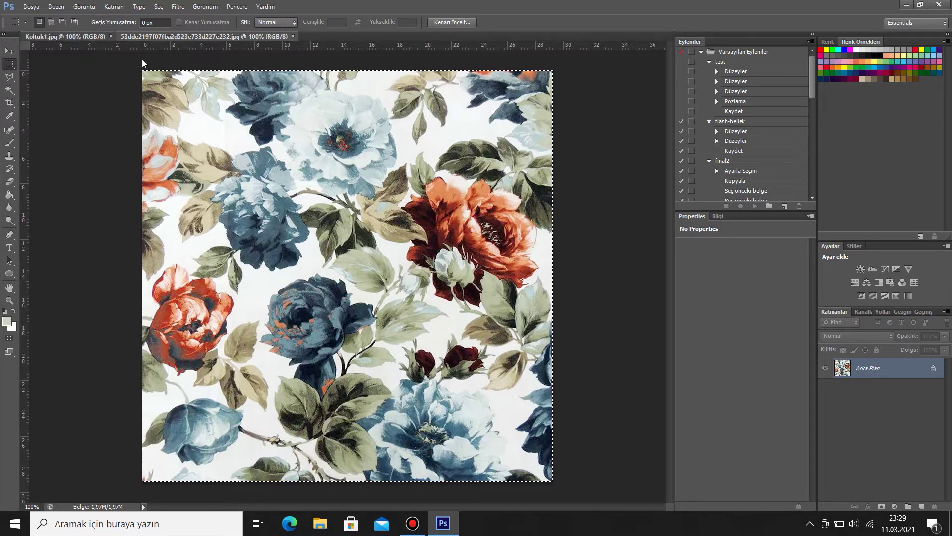
click(84, 37)
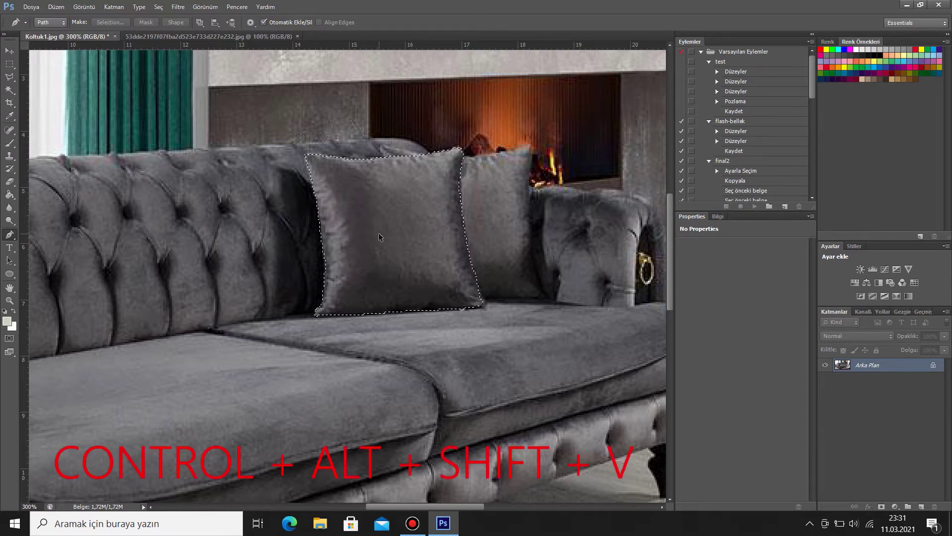
key(ctrl+alt+shift+v)
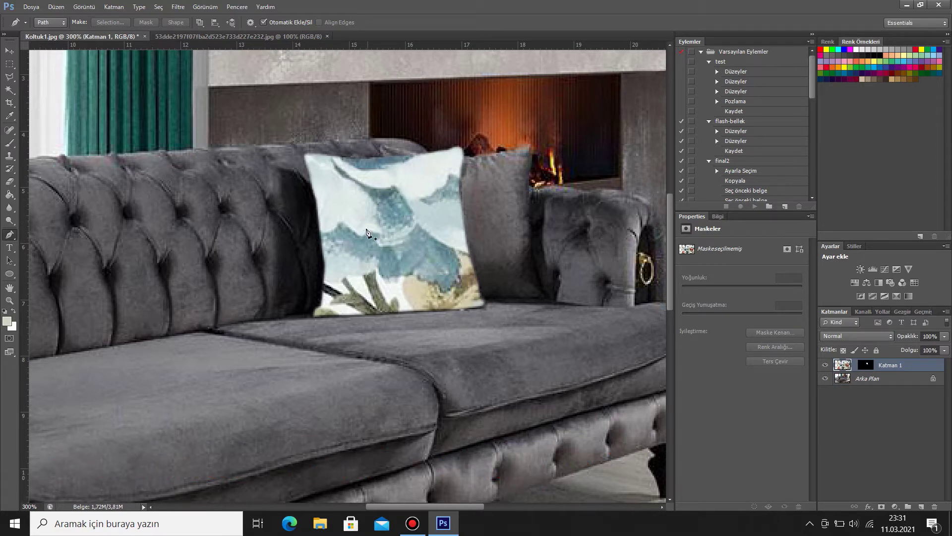
Move and scale the floral layer to about 16.5% so the rose pattern fills the pillow.
click(15, 55)
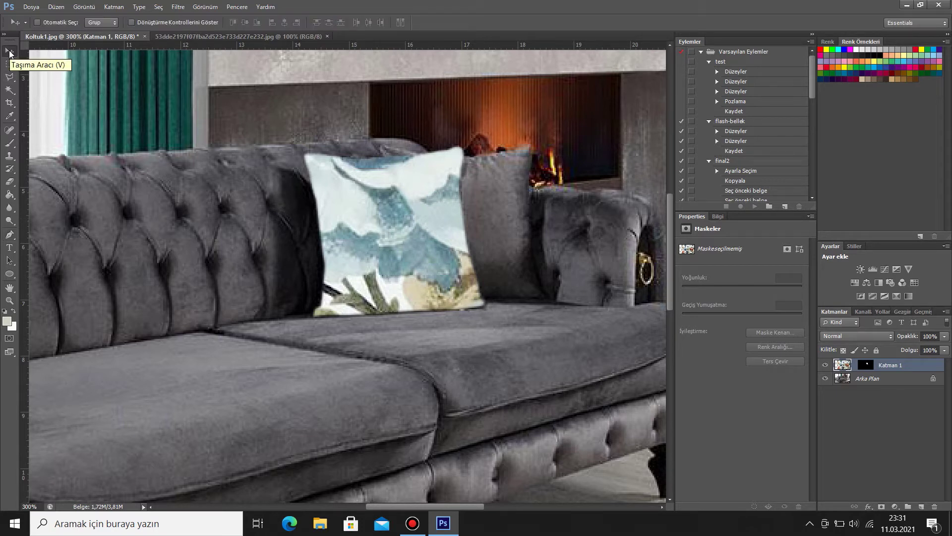
mouse_move(383, 163)
mouse_down()
mouse_move(439, 227)
mouse_move(424, 294)
mouse_move(396, 257)
mouse_up()
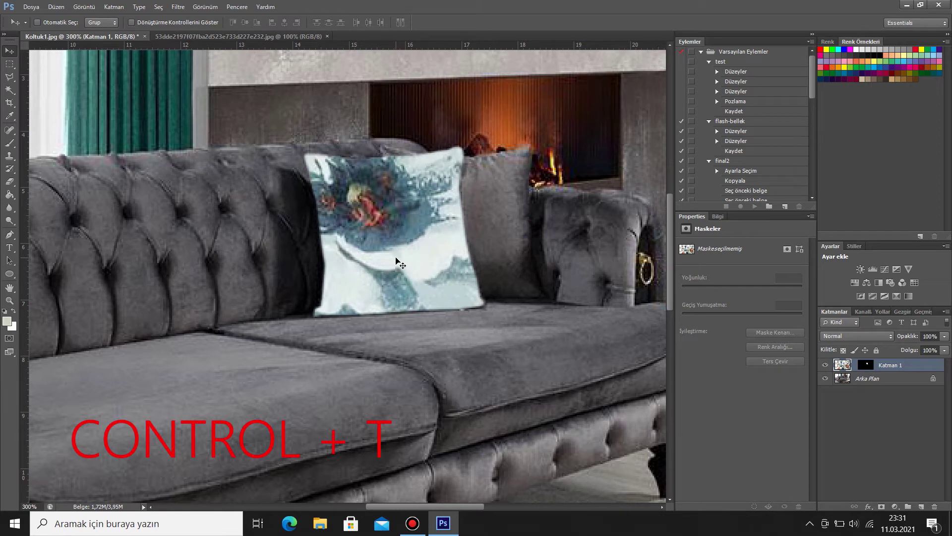
key(ctrl+t)
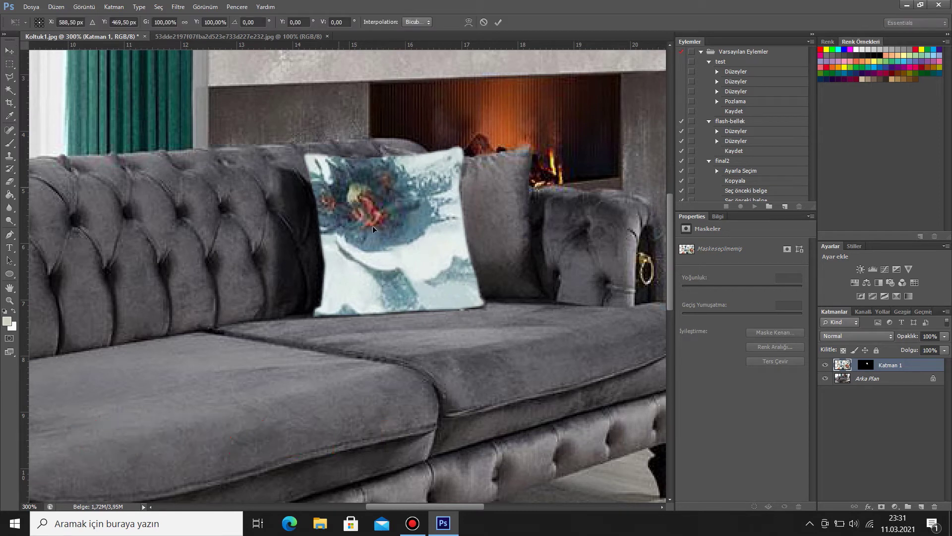
mouse_move(373, 225)
mouse_down()
mouse_move(403, 215)
mouse_move(478, 225)
mouse_up()
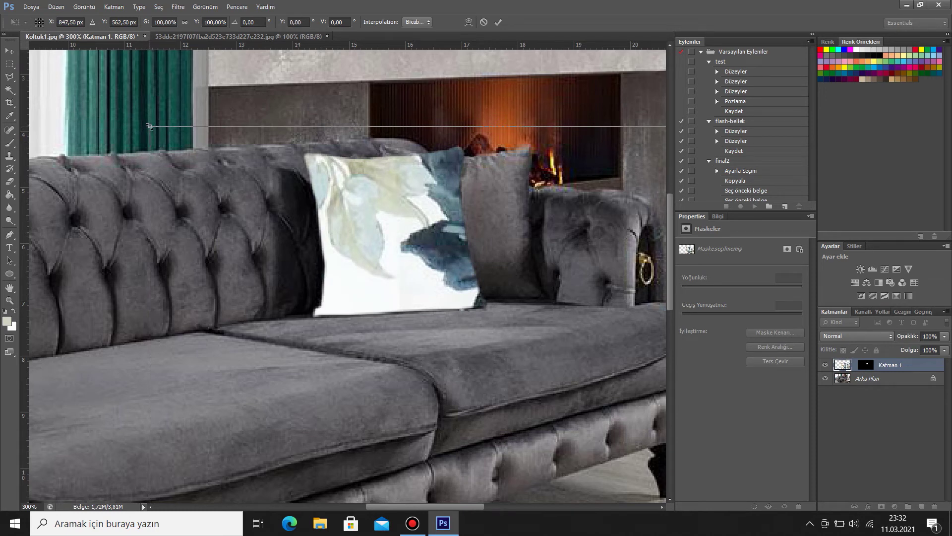
drag(149, 126, 549, 443)
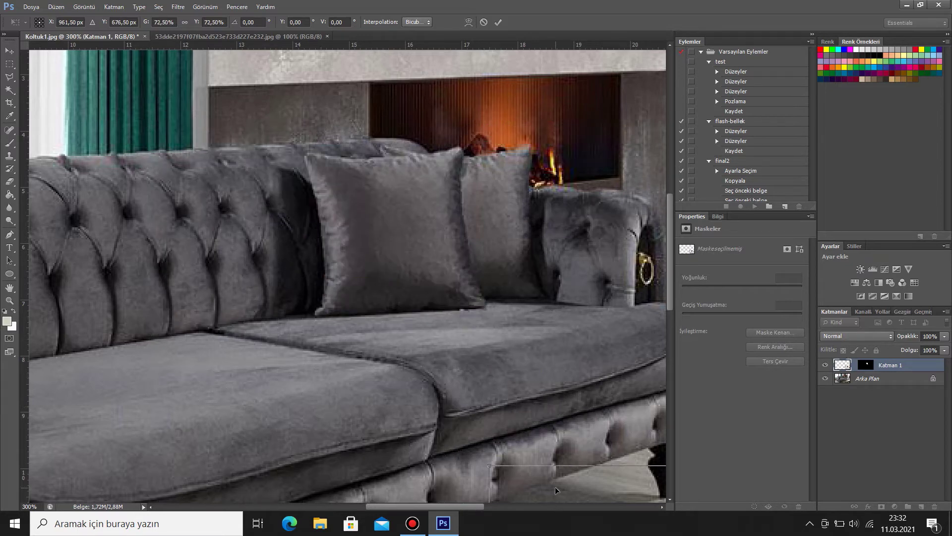
drag(555, 490, 83, 70)
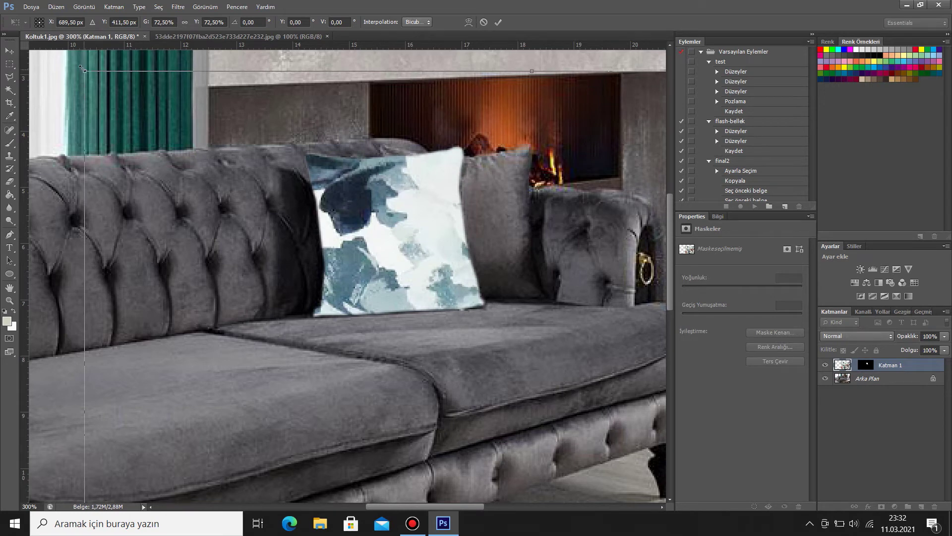
mouse_move(83, 70)
mouse_down()
mouse_move(428, 415)
mouse_move(463, 474)
mouse_move(359, 194)
mouse_up()
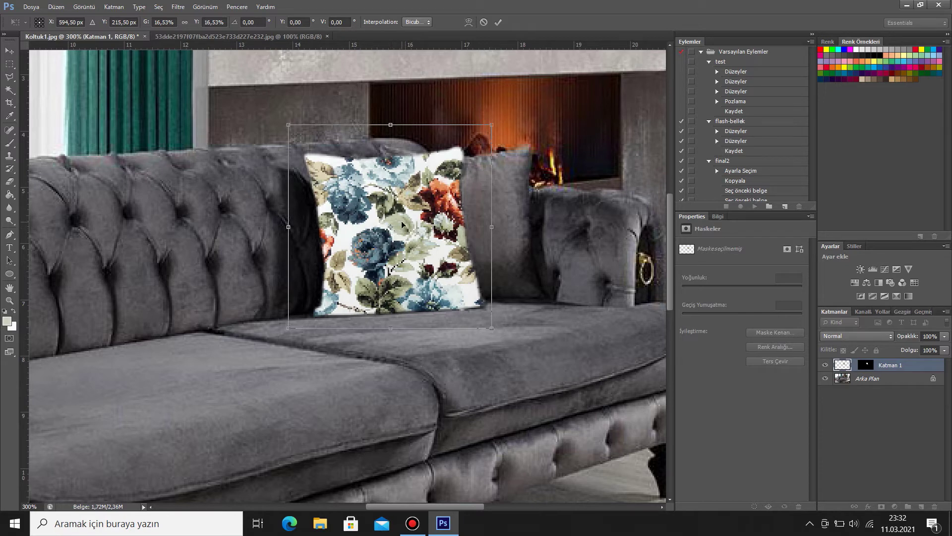
key(Return)
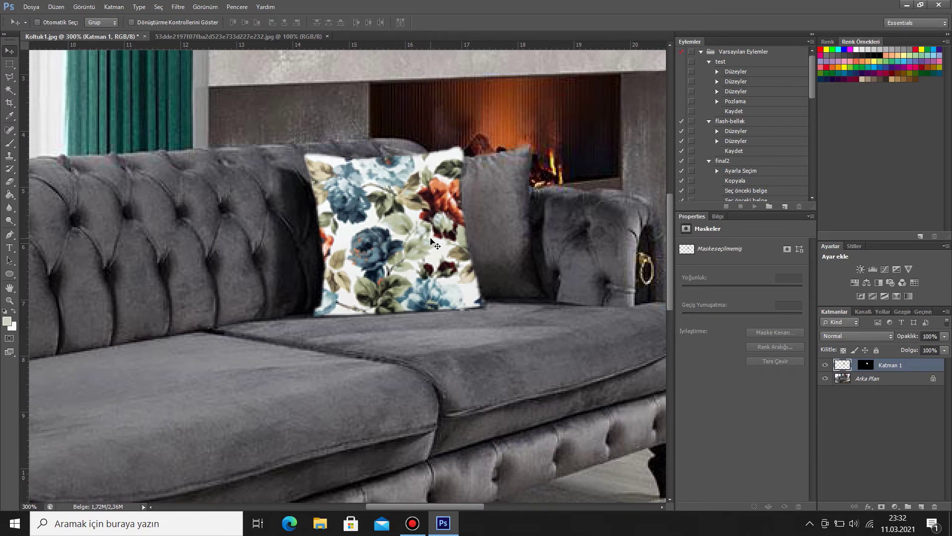
Fit the photo in view and set Katman 1's blend mode to Yumuşak Işık (Soft Light).
key(ctrl+0)
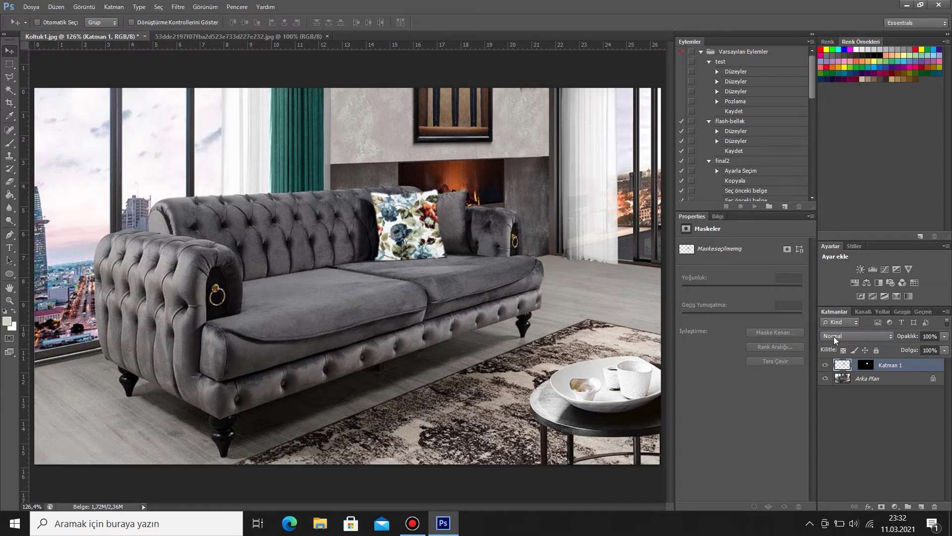
click(834, 336)
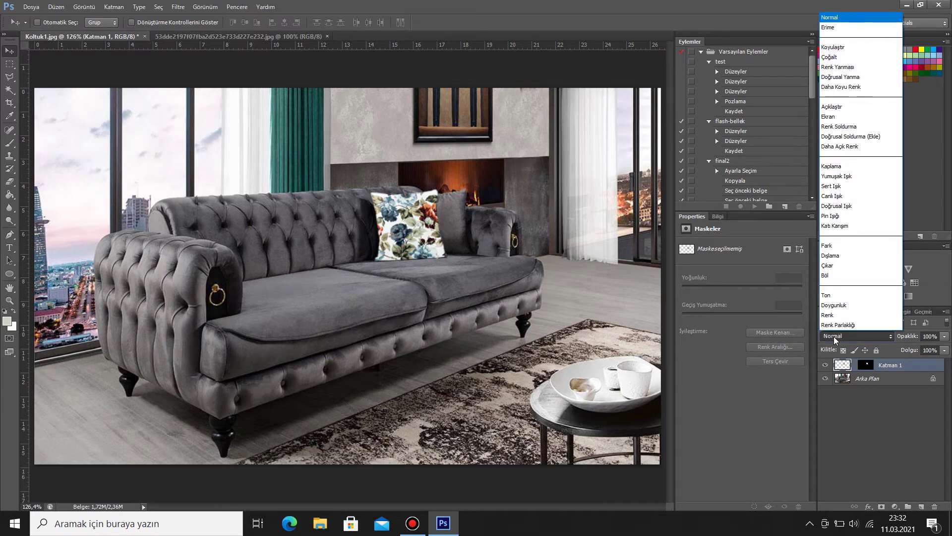
click(827, 176)
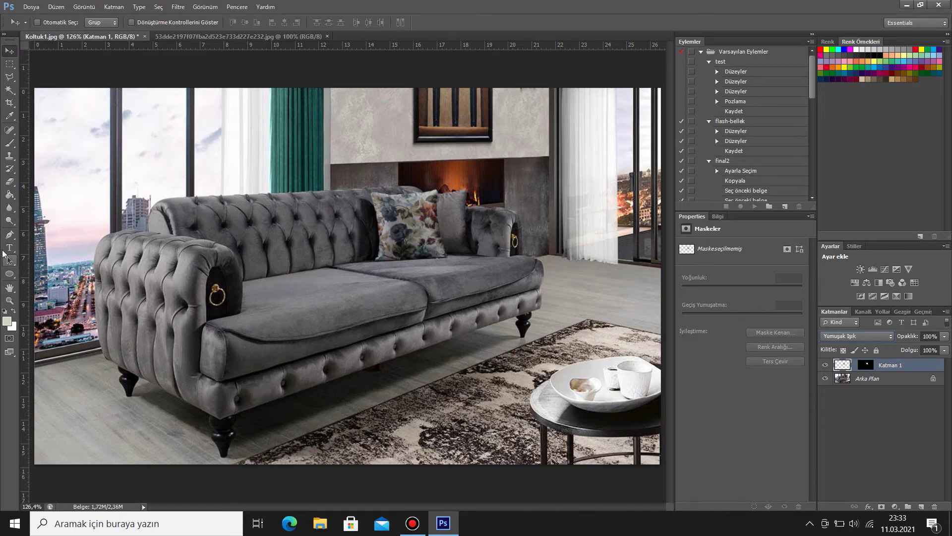
Zoom in and trace a closed Pen path around the backrest, starting at the left arm's edge.
click(10, 235)
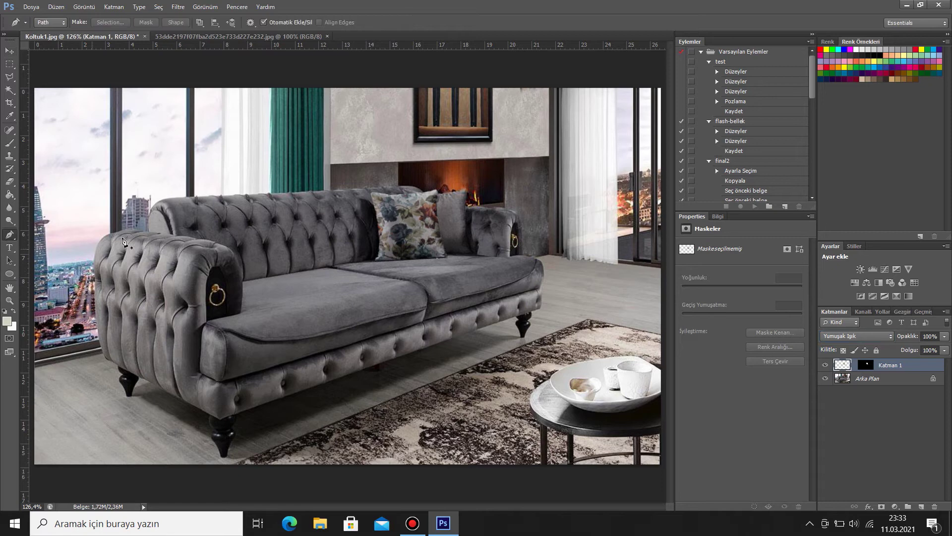
ctrl+click(168, 227)
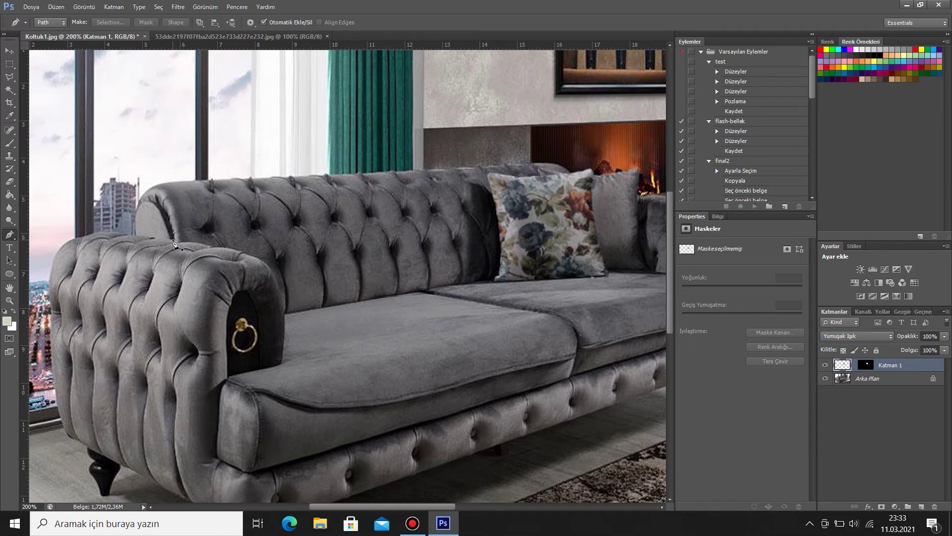
click(285, 308)
click(284, 303)
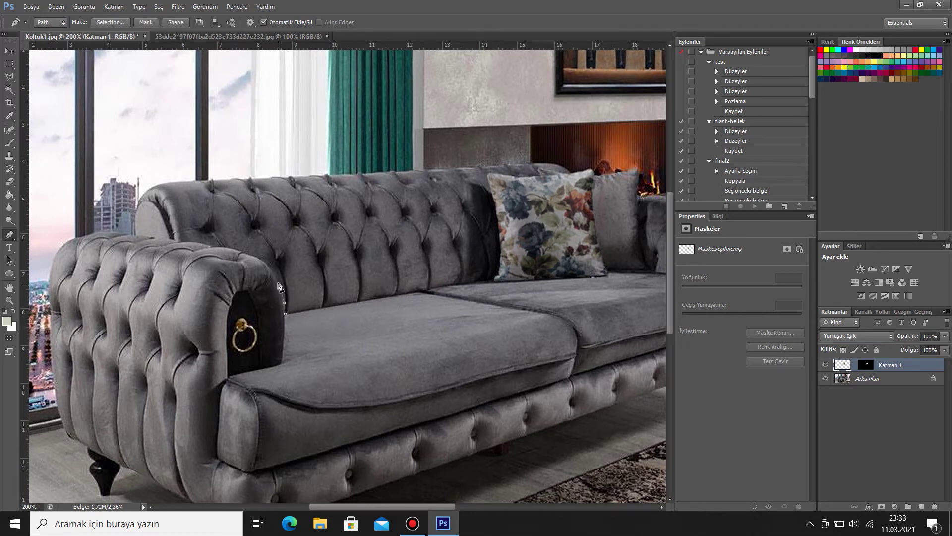
click(280, 288)
click(277, 281)
click(268, 266)
click(250, 255)
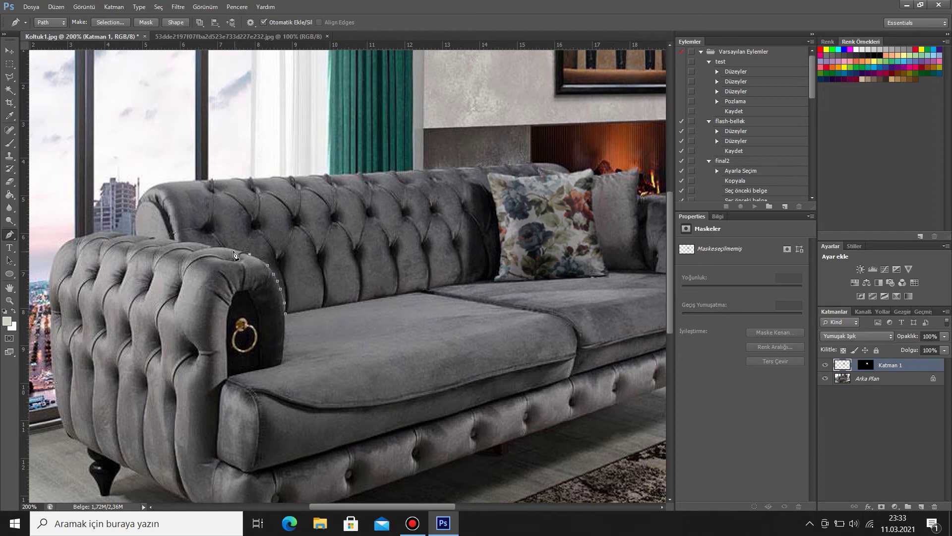
click(341, 303)
click(287, 313)
Make a lightly feathered selection from the backrest path with Seçim Yap.
right_click(311, 243)
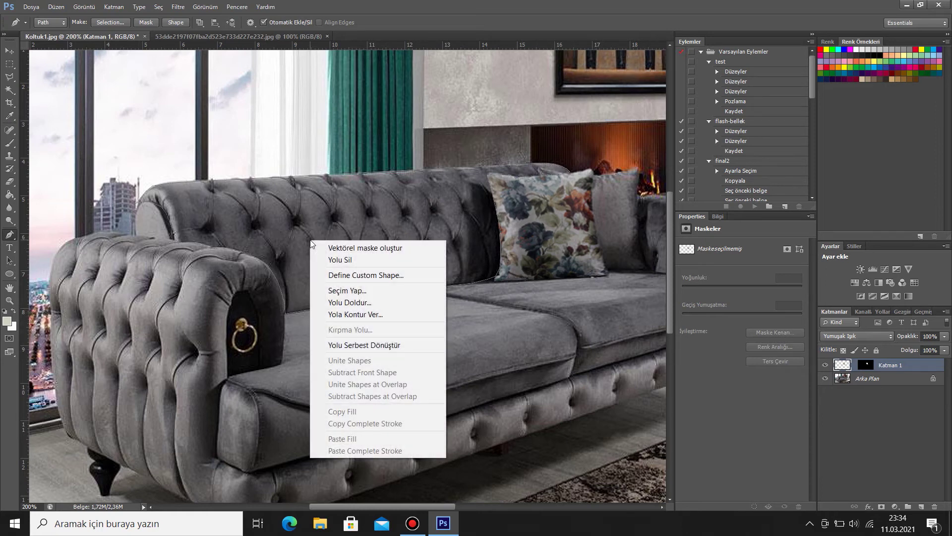
click(340, 294)
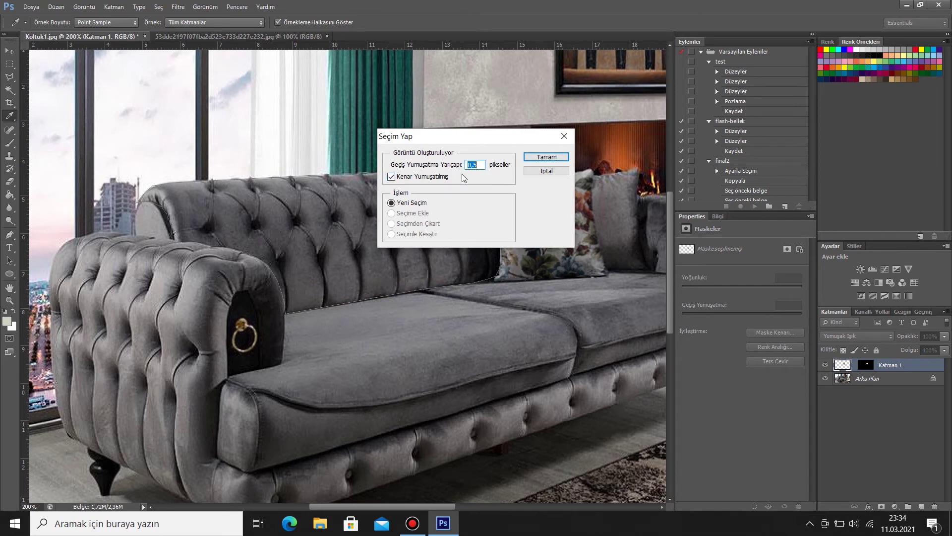
click(546, 156)
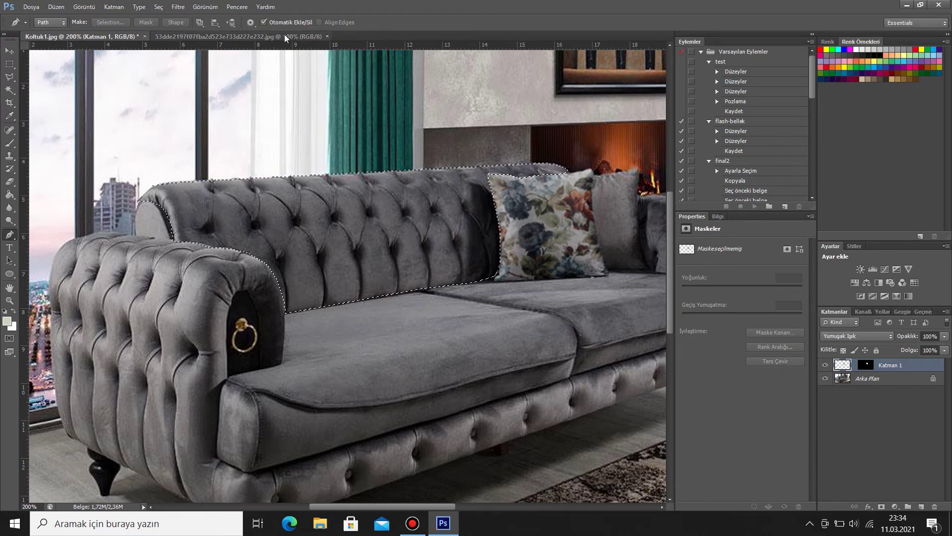
Open the purple floral image, copy all of it, and dock it beside the sofa photo.
key(ctrl+d)
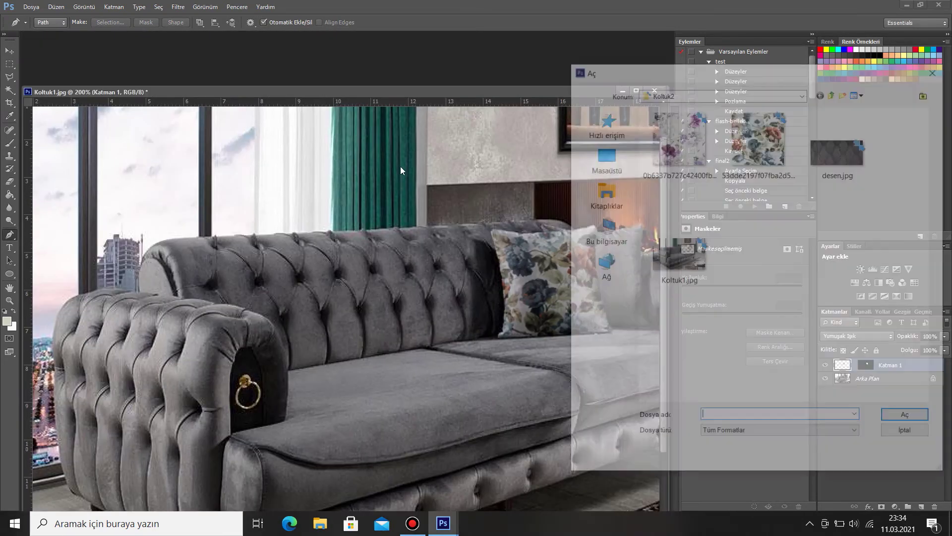
key(ctrl+o)
double_click(673, 139)
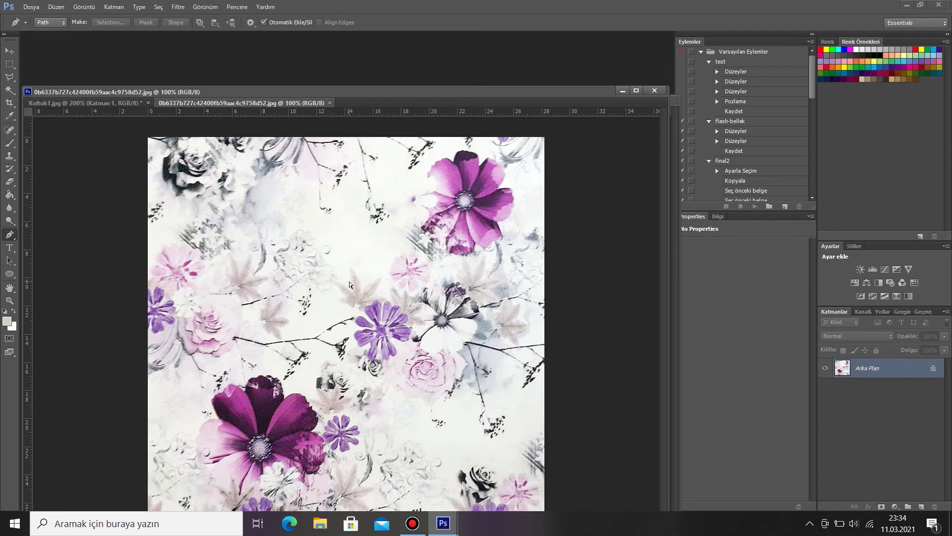
key(ctrl+a)
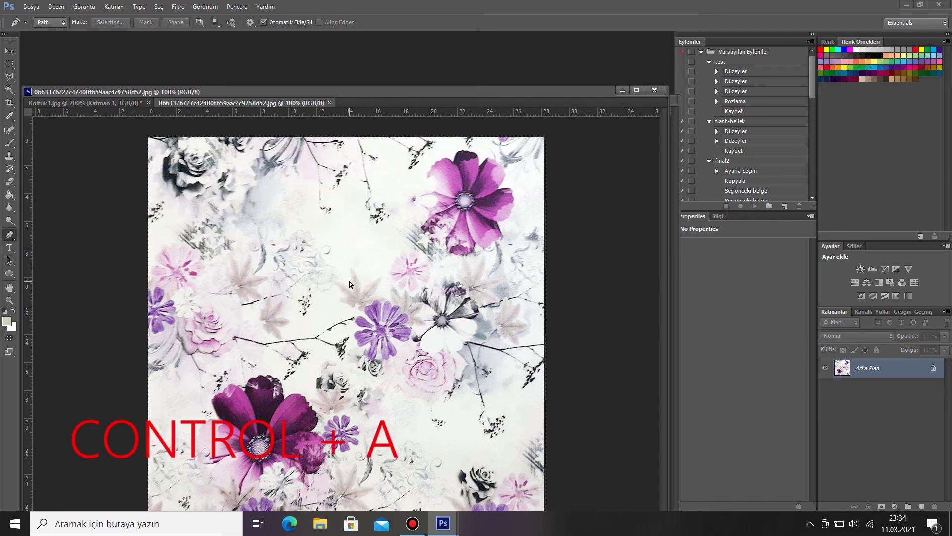
key(ctrl+c)
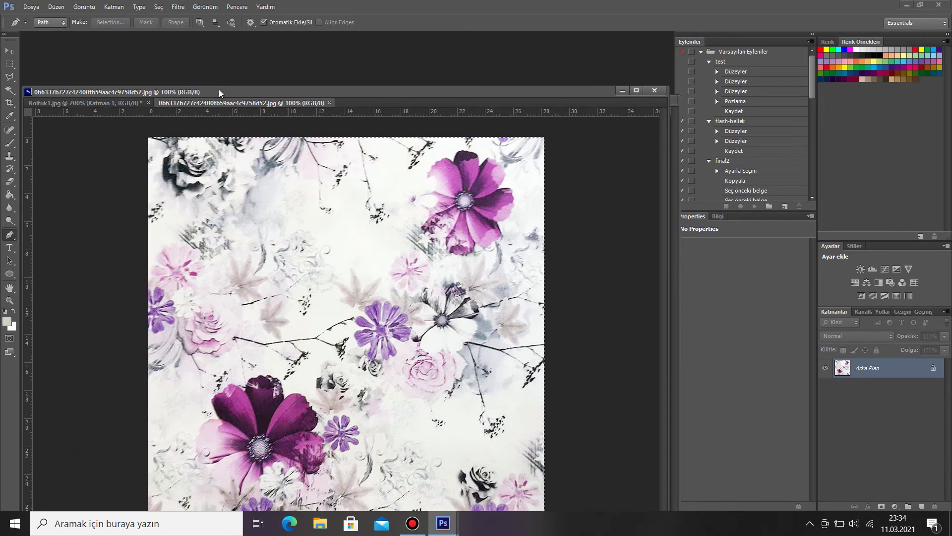
drag(219, 90, 209, 39)
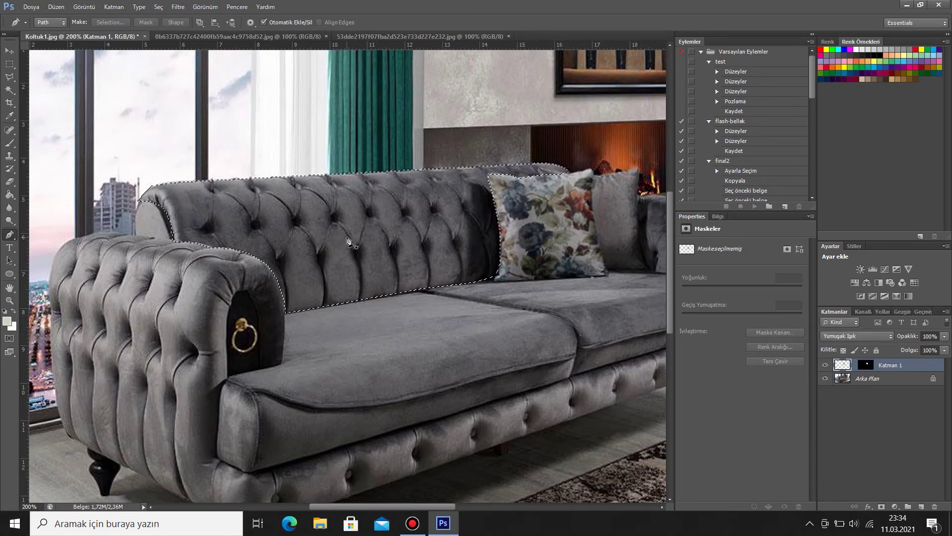
Paste the floral pattern into the backrest selection as masked layer Katman 2, positioned so pink flowers show.
key(ctrl+alt+shift+v)
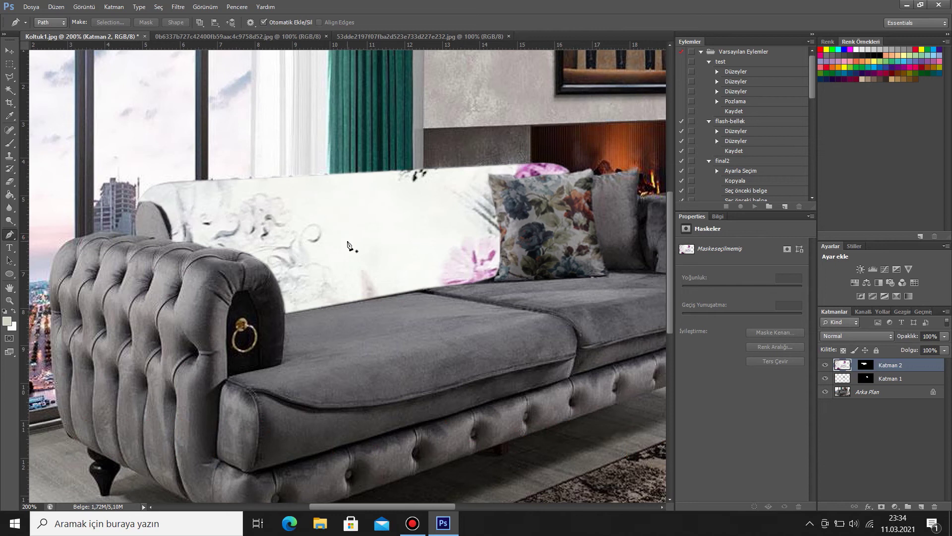
click(9, 50)
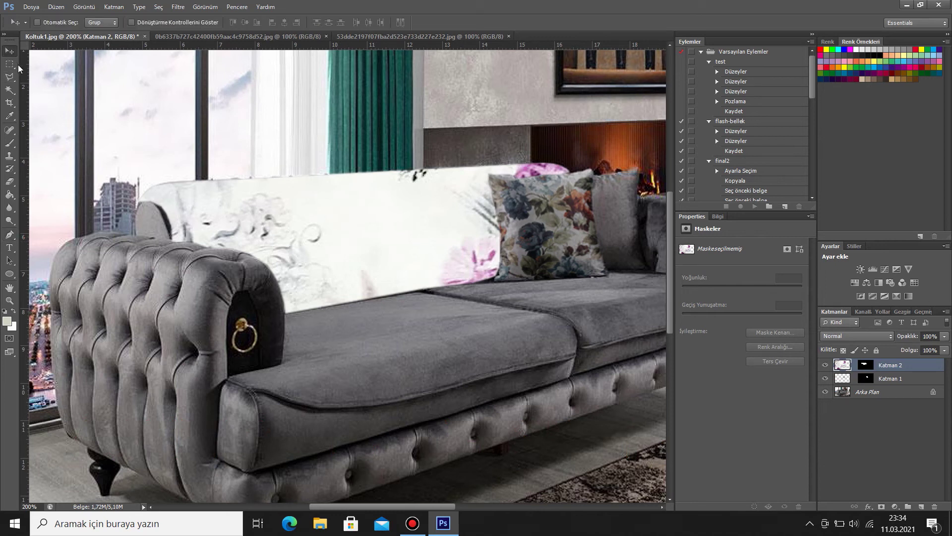
mouse_move(194, 201)
mouse_down()
mouse_move(407, 289)
mouse_move(249, 230)
mouse_up()
mouse_move(326, 236)
mouse_down()
mouse_move(300, 239)
mouse_move(327, 250)
mouse_up()
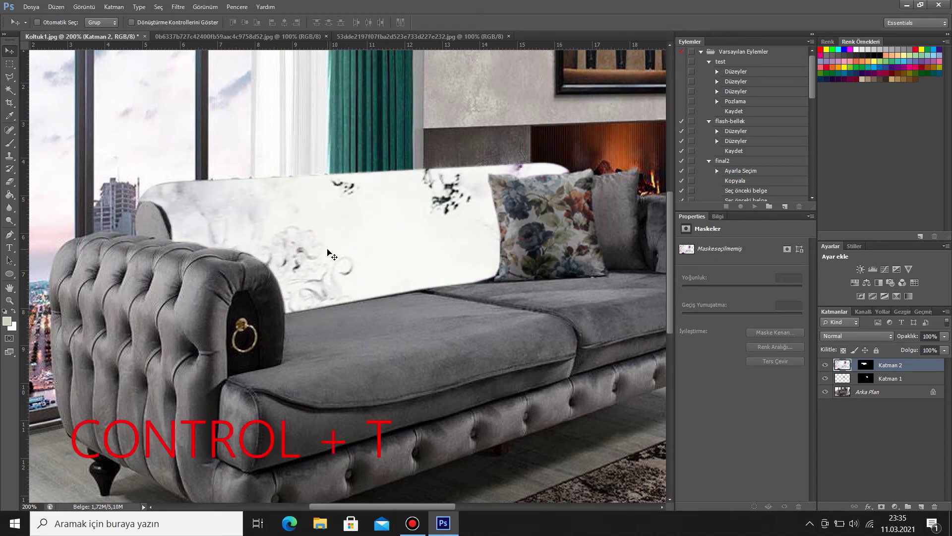
Scale the floral pattern down to about half size and move it up-left over the backrest.
key(ctrl+t)
drag(305, 259, 220, 204)
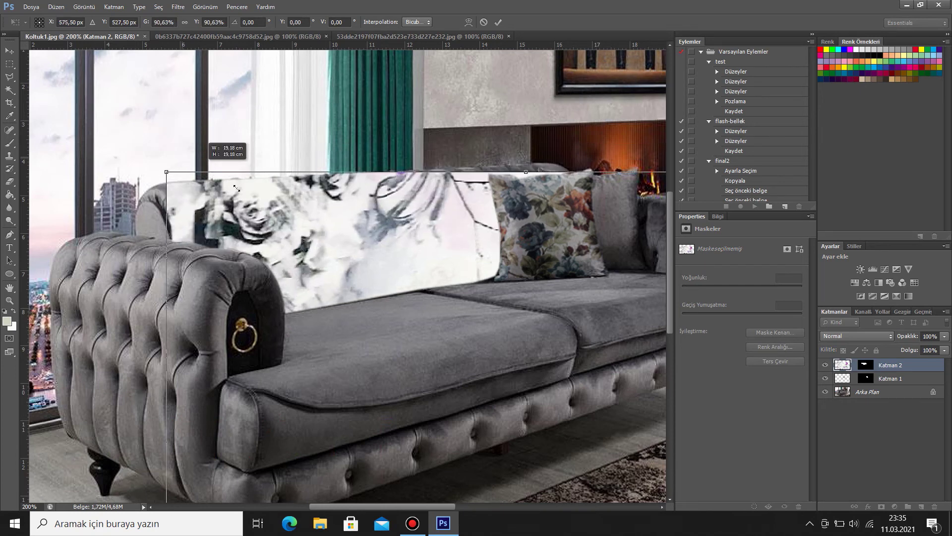
drag(92, 98, 296, 301)
mouse_move(405, 357)
mouse_down()
mouse_move(180, 192)
mouse_move(179, 142)
mouse_up()
drag(69, 88, 244, 261)
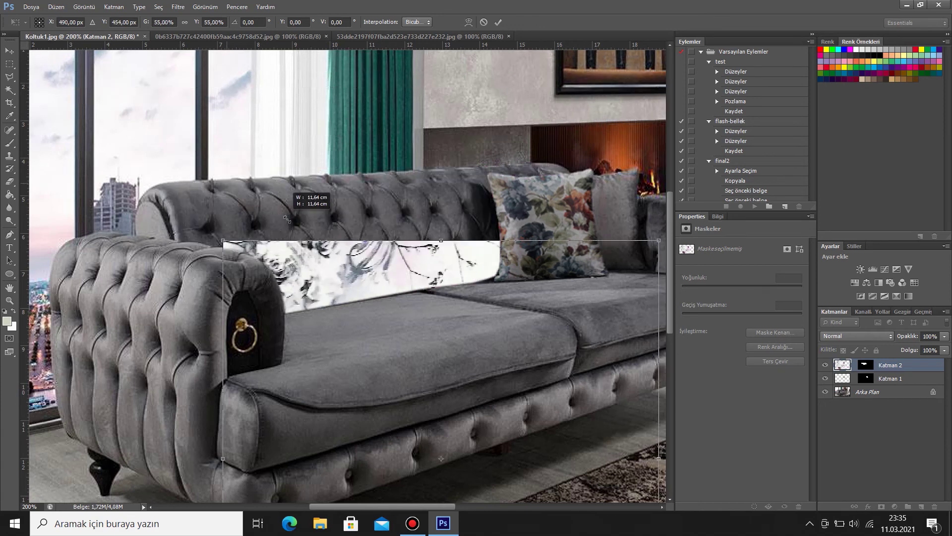
mouse_move(399, 312)
mouse_down()
mouse_move(230, 135)
mouse_move(245, 116)
mouse_up()
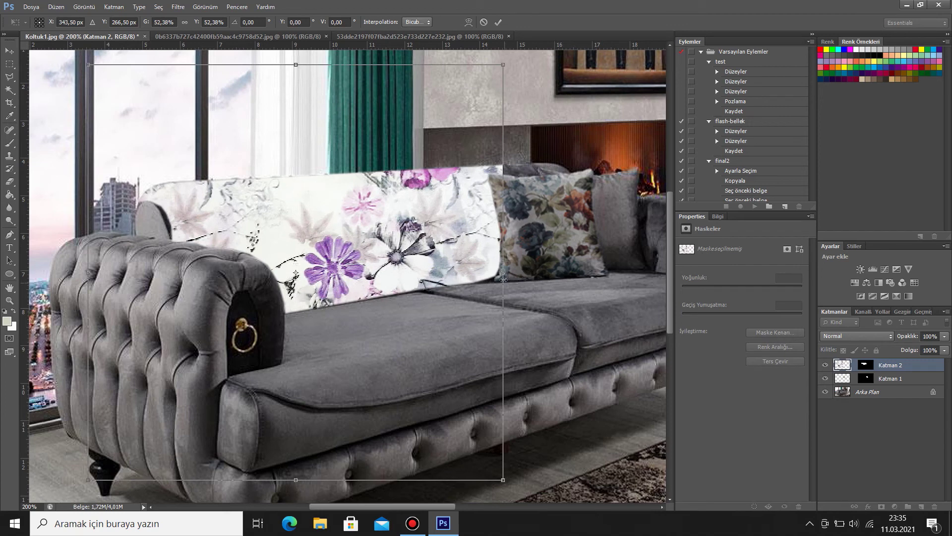
Widen, flatten and fine-tune the pattern over the backrest, committing it at about 59%.
drag(504, 272, 603, 272)
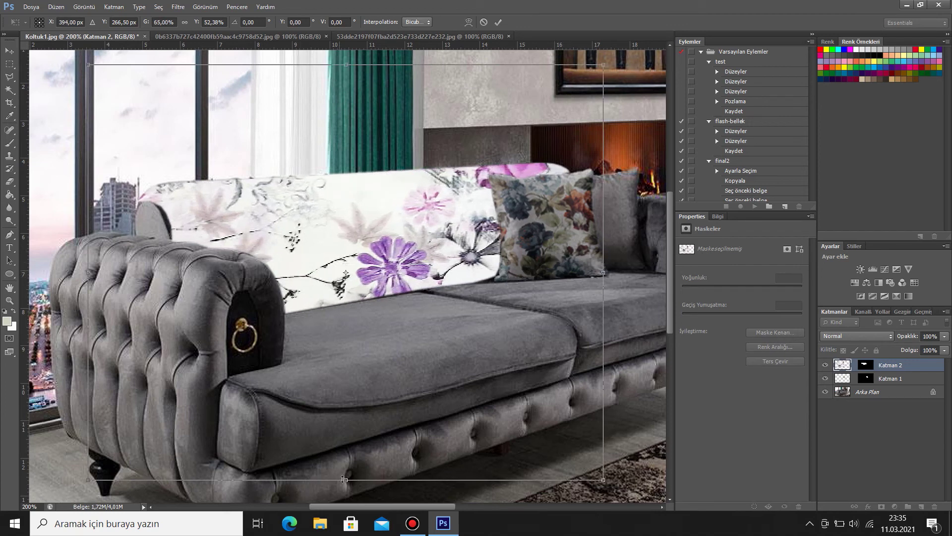
drag(348, 462, 347, 342)
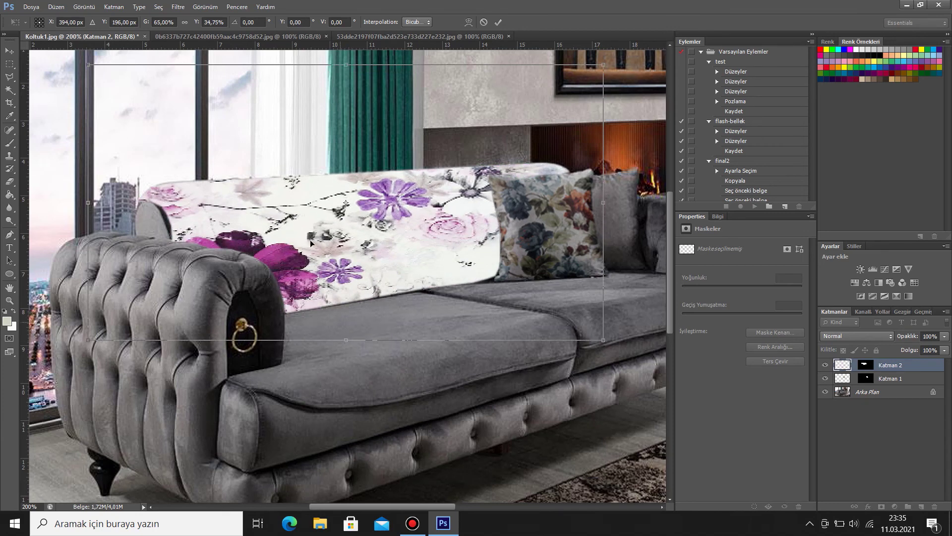
drag(310, 226, 338, 258)
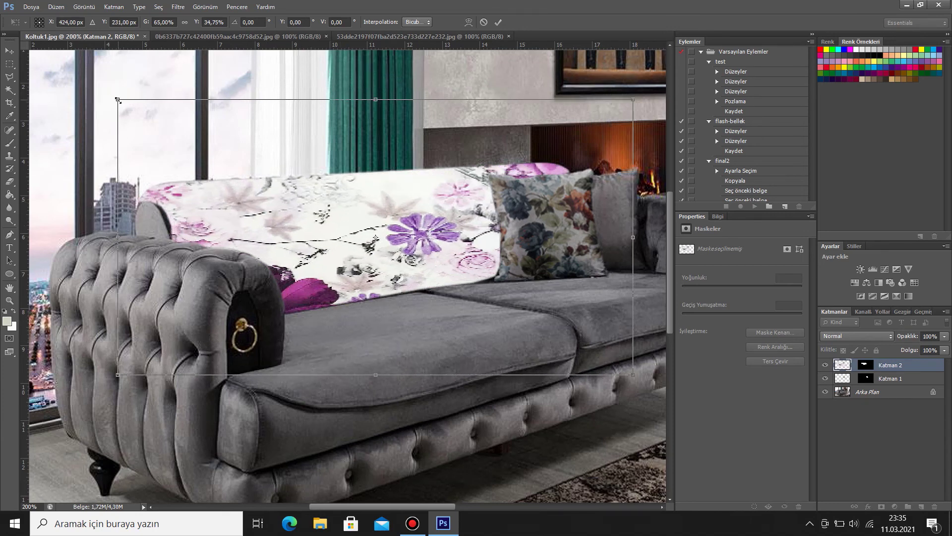
drag(118, 99, 165, 125)
drag(211, 184, 164, 170)
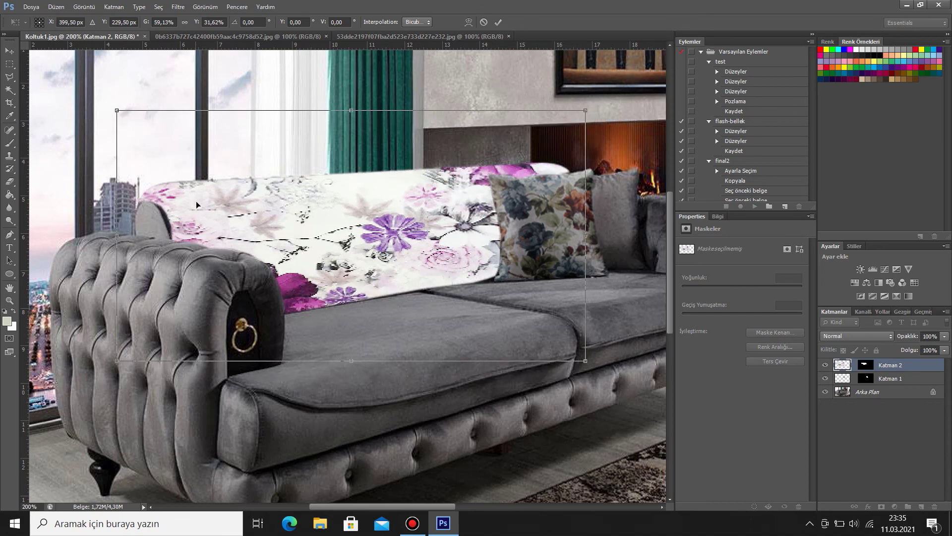
drag(368, 222, 359, 213)
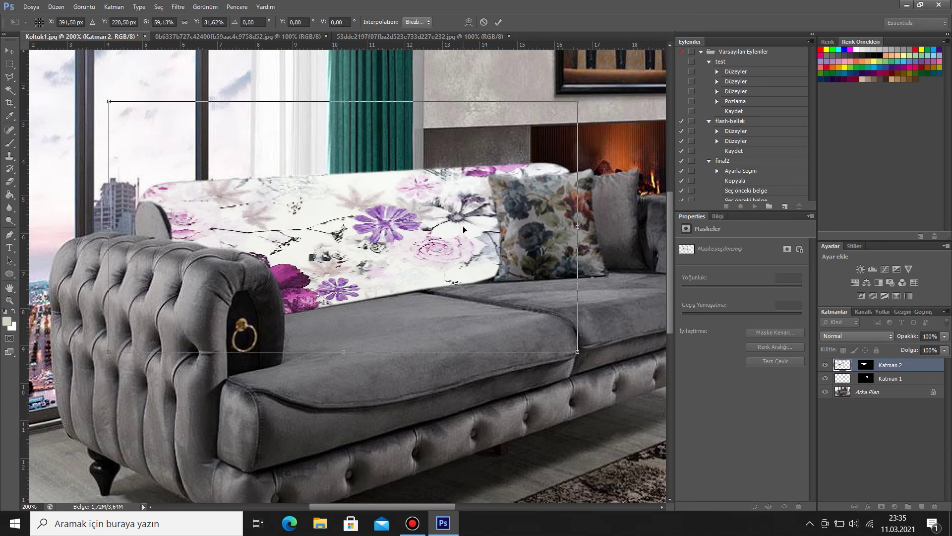
key(Return)
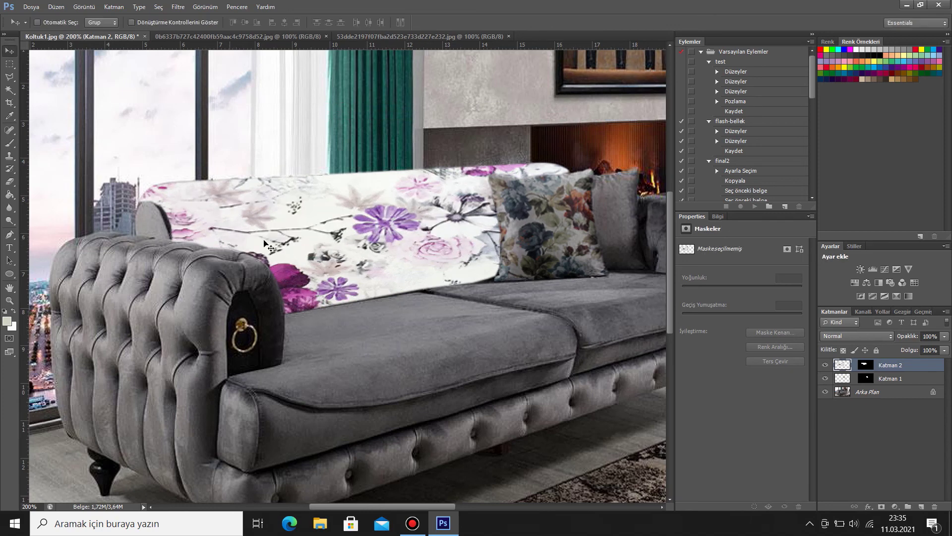
Set Katman 2's blend mode to Soft Light (Yumuşak Işık) and fit the whole sofa on screen.
click(834, 336)
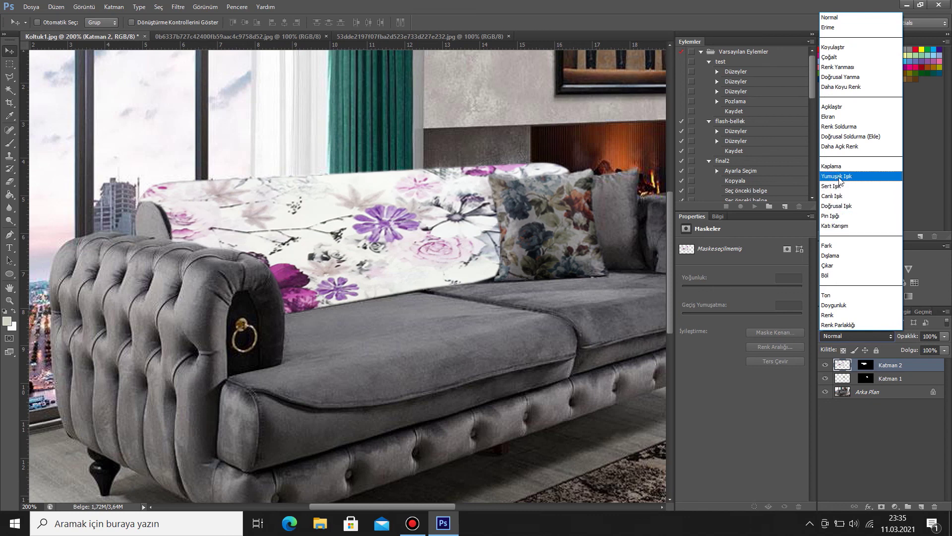
click(838, 177)
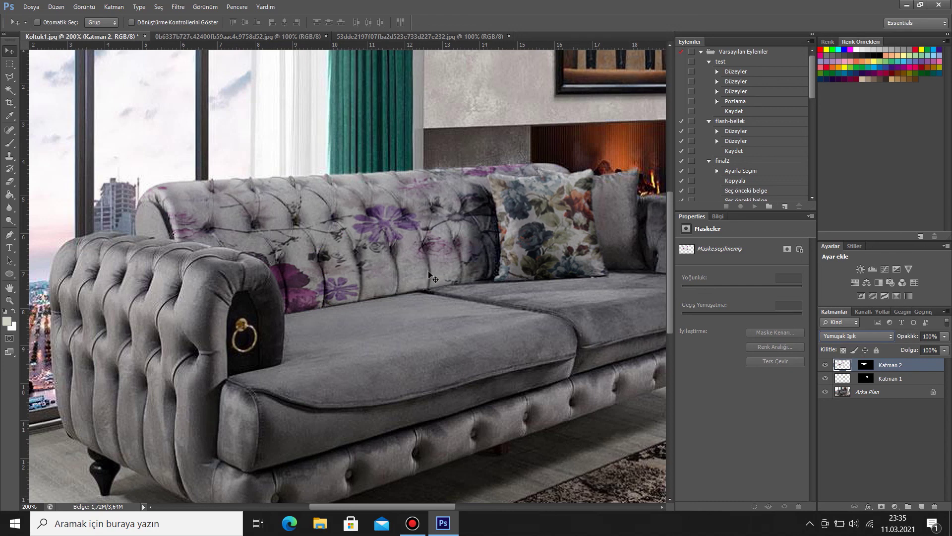
key(ctrl+0)
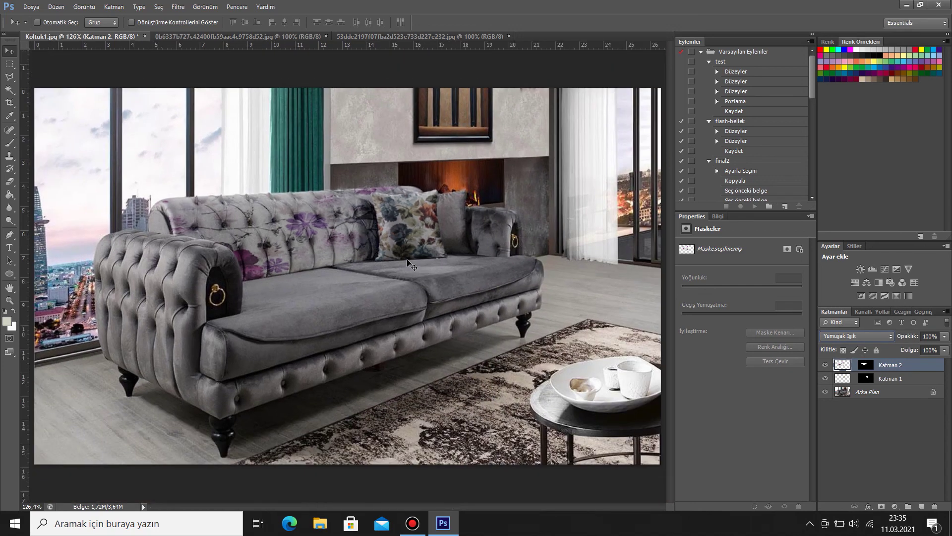